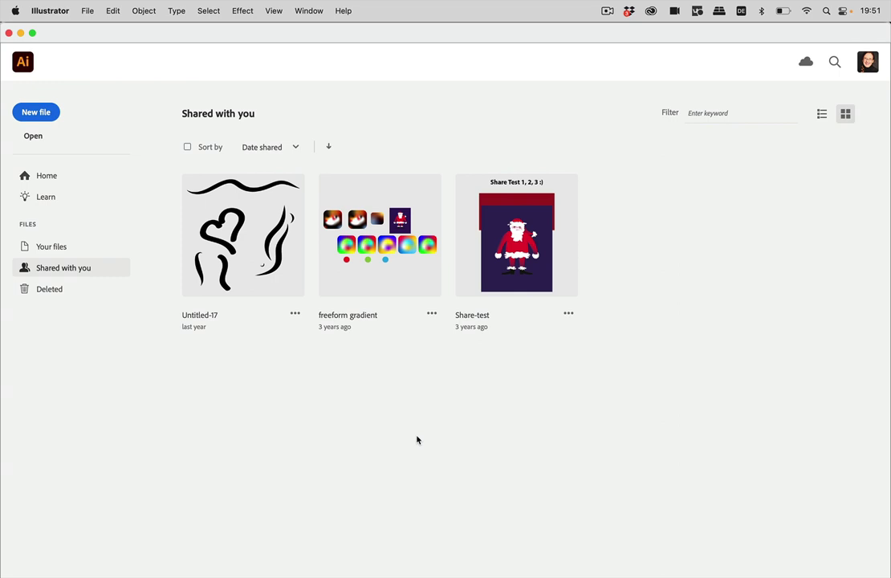
Step: Open US Newspaper.ai and continue past the CMYK profile warning
key("super+o")
left_click(377, 172)
left_click(634, 350)
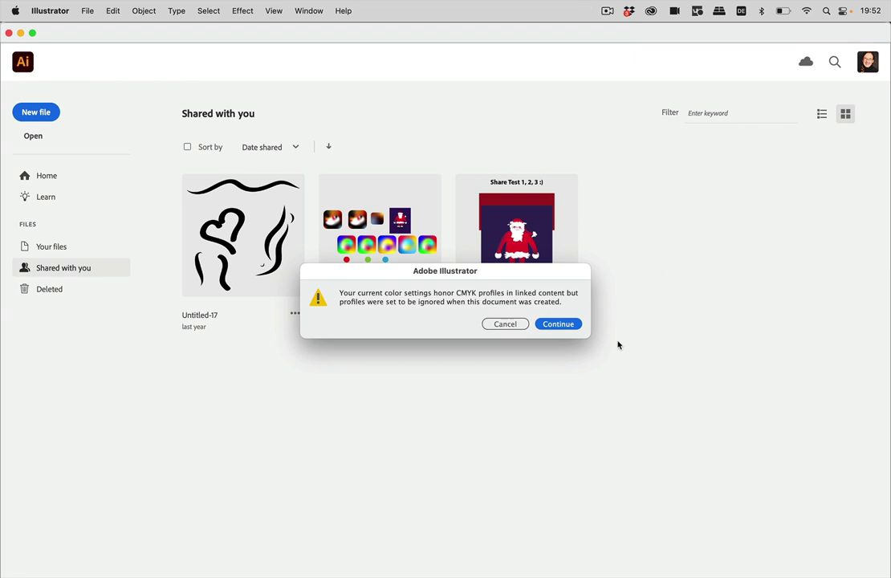
left_click(567, 325)
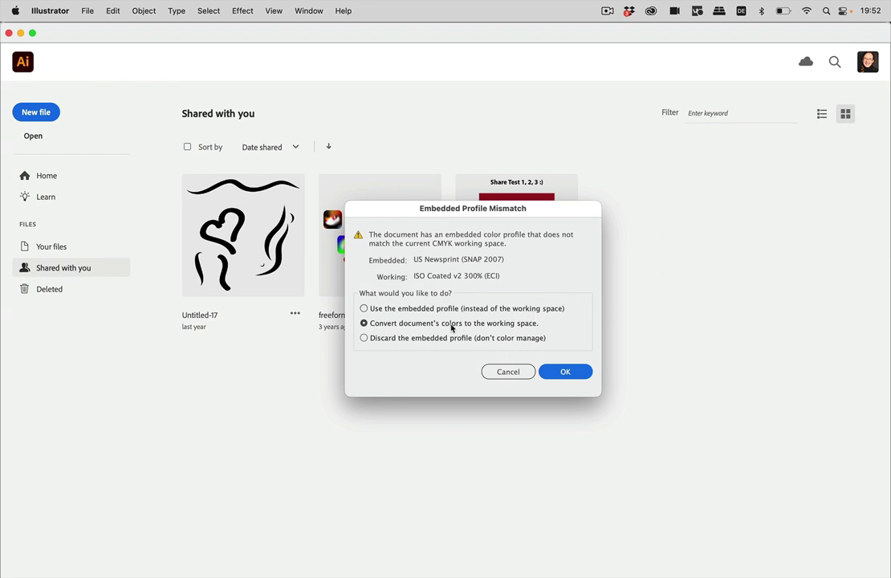
Step: Keep the embedded US Newsprint (SNAP 2007) profile and open the document
left_click(364, 310)
left_click(365, 309)
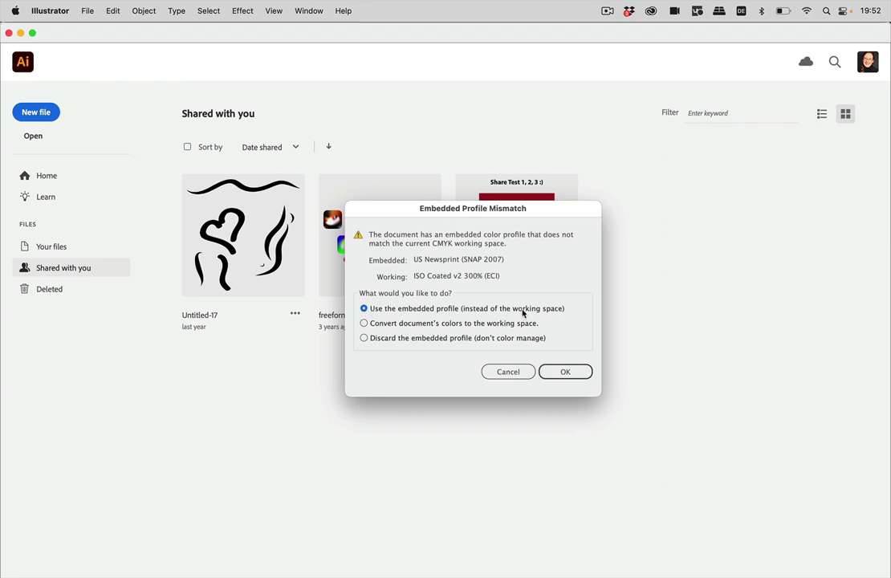
left_click(575, 373)
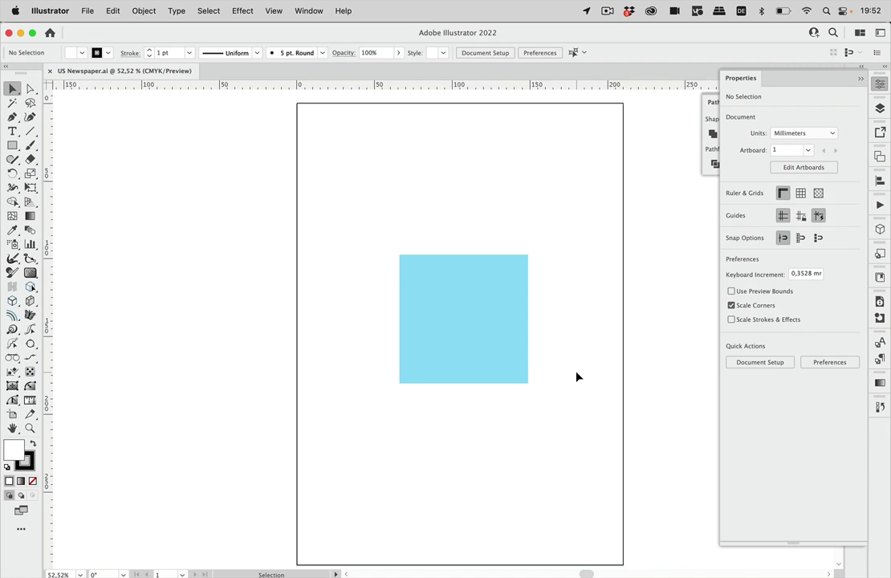
Step: Set the status bar readout to Show > Document Color Profile
left_click(338, 574)
mouse_move(377, 566)
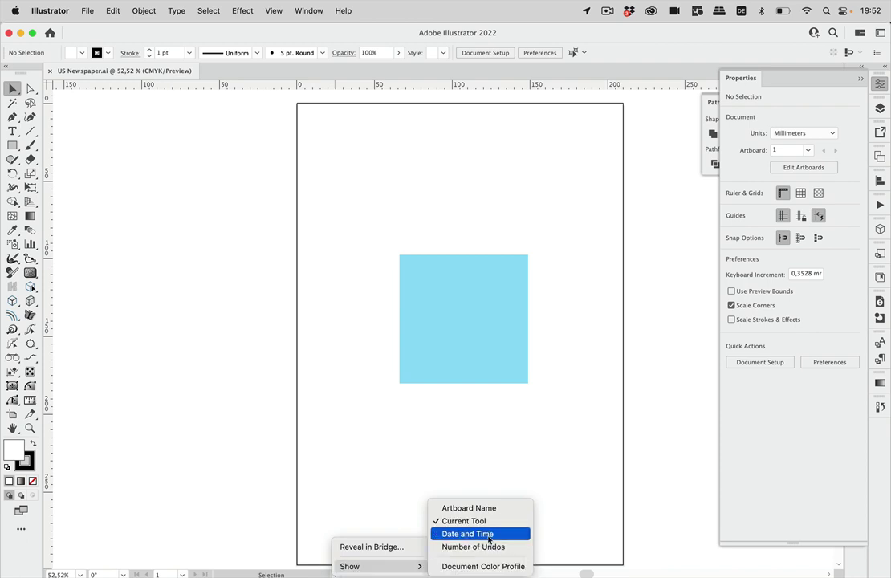
left_click(486, 566)
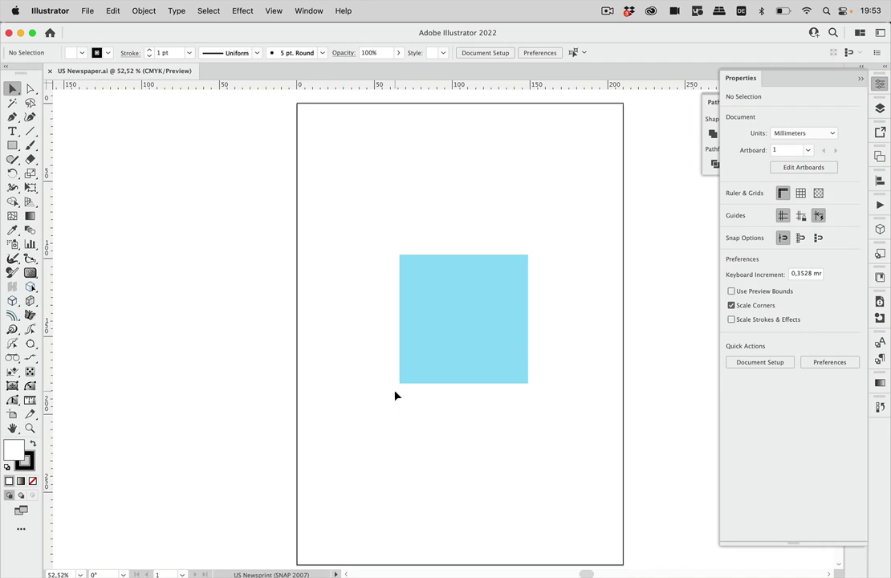
left_click(488, 340)
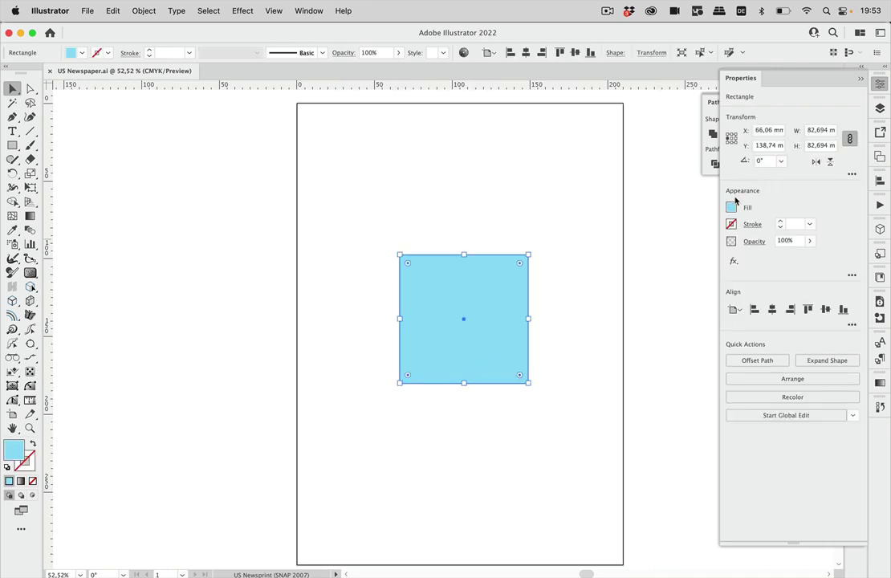
left_click(731, 207)
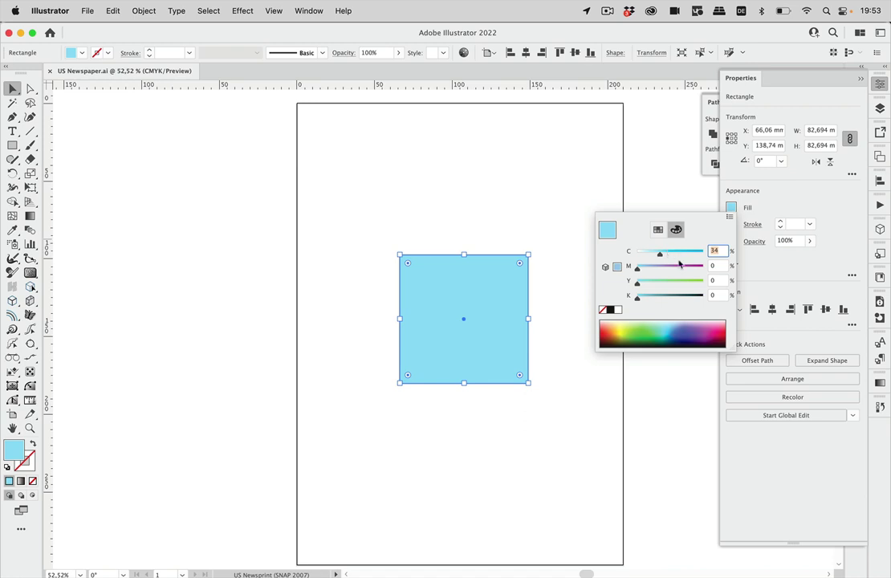
left_click(778, 208)
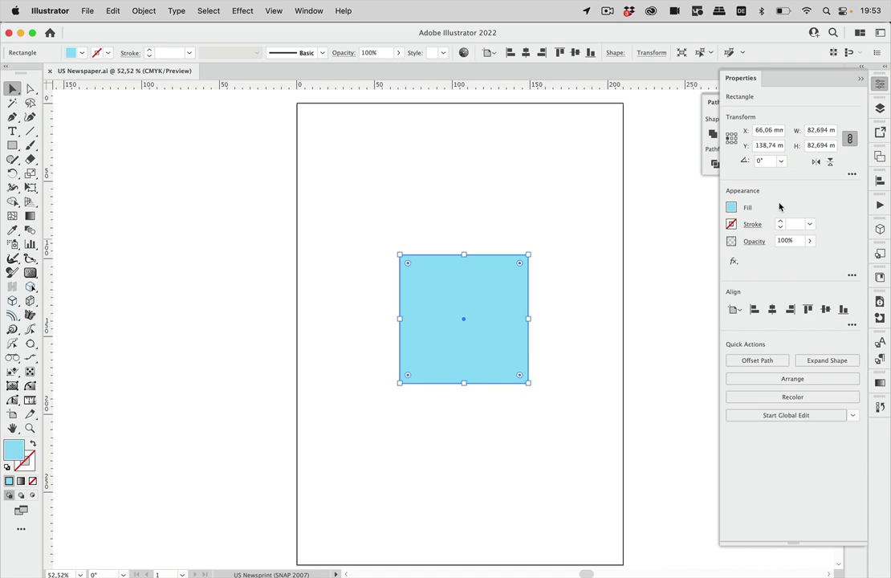
left_click(636, 211)
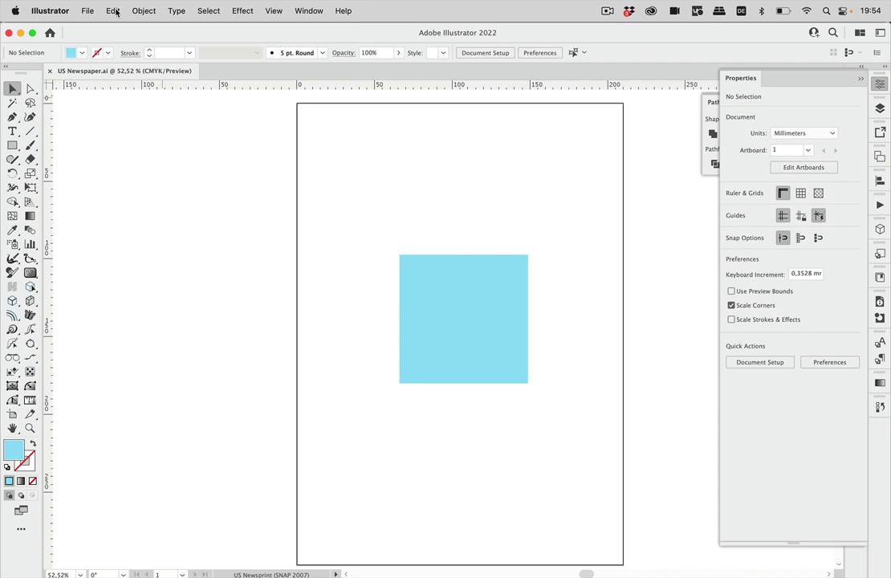
Step: Review Edit > Color Settings with ISO Coated v2, then cancel without changes
left_click(113, 11)
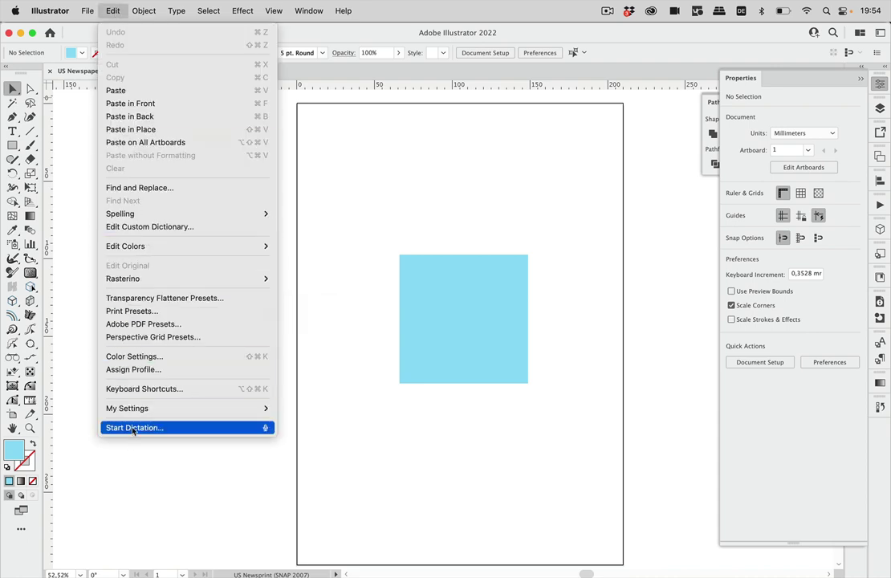
left_click(155, 356)
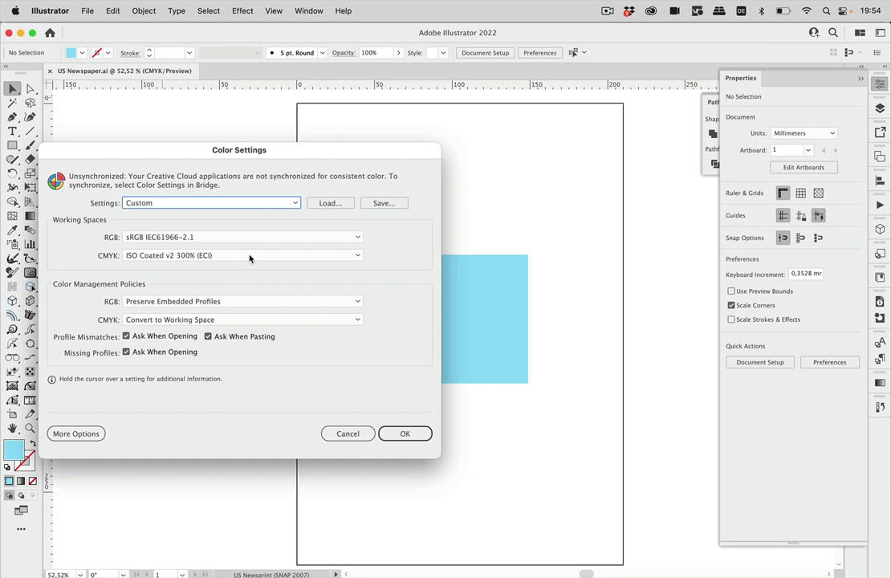
left_click(348, 434)
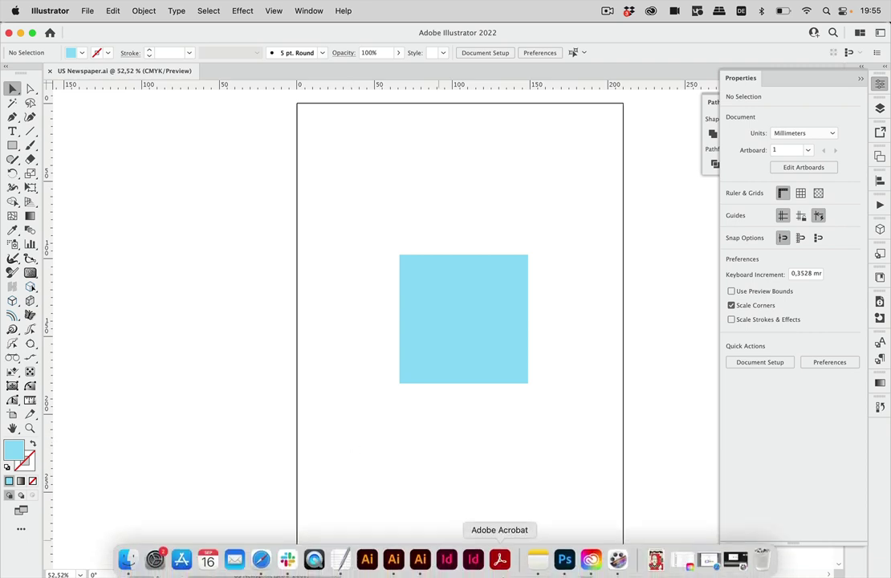
Step: In Photoshop, convert the black square image to U.S. Web Coated (SWOP) v2
left_click(566, 561)
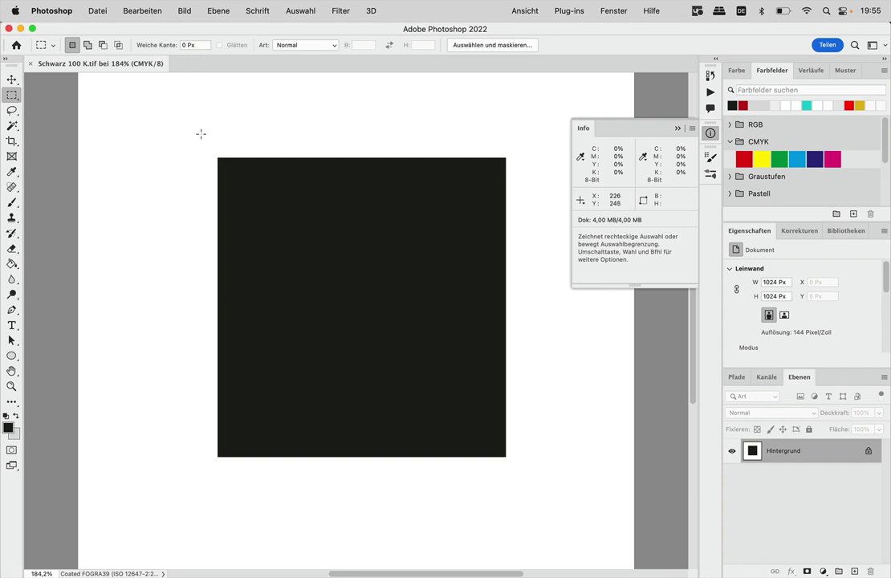
left_click(142, 11)
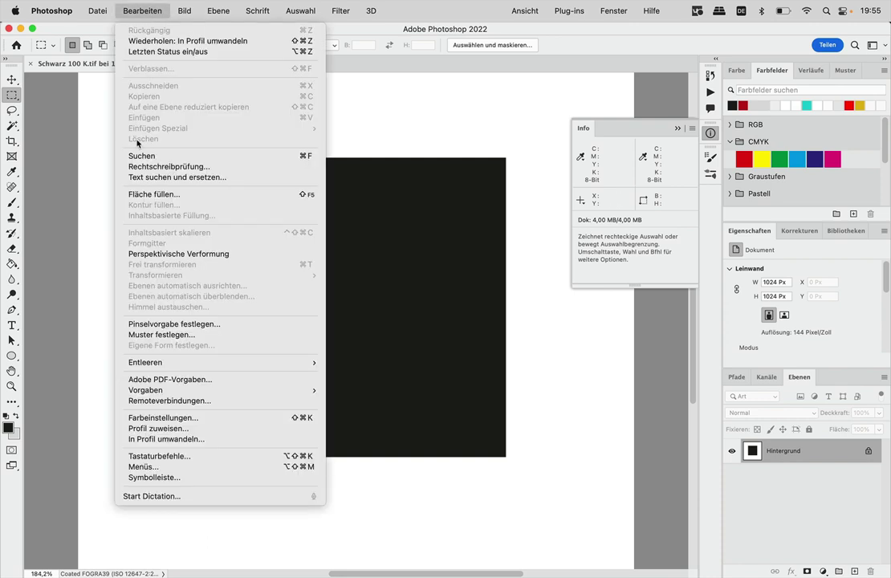
left_click(186, 440)
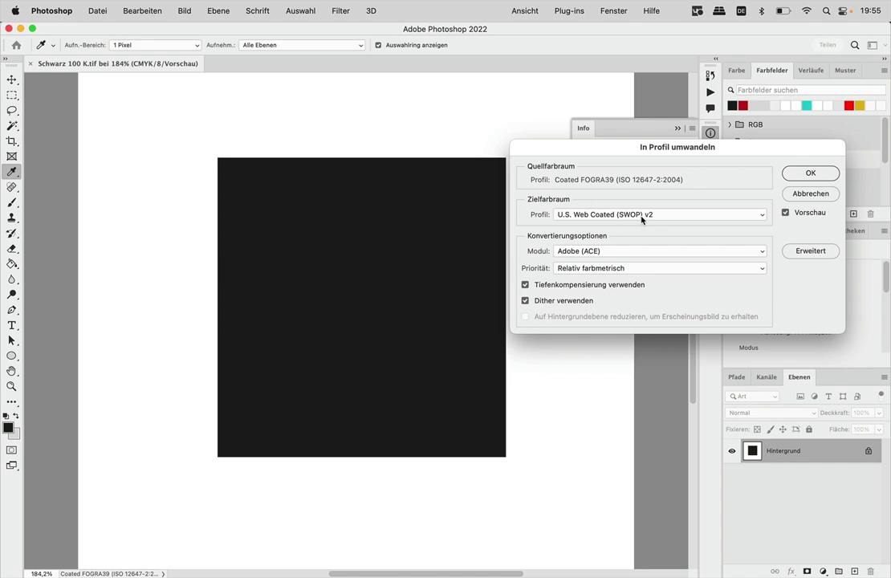
left_click(809, 173)
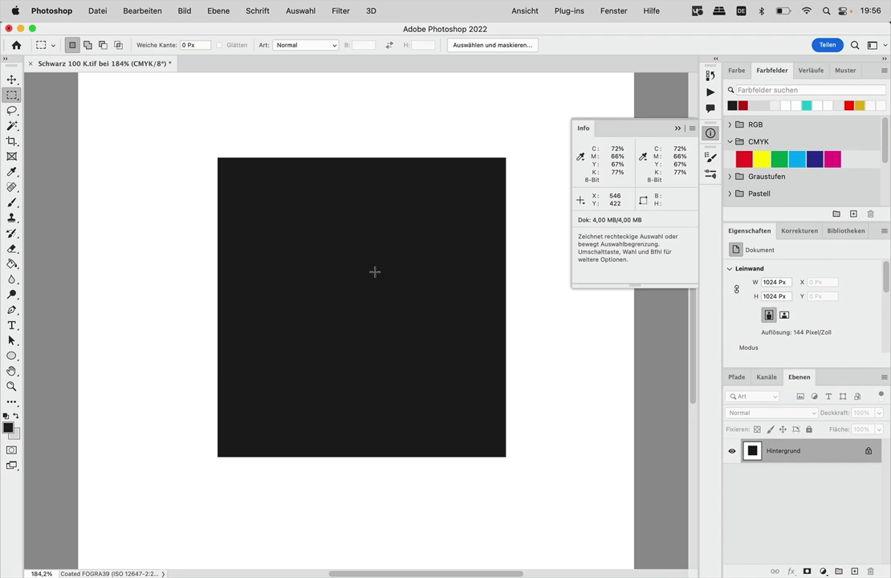
Step: Return to Illustrator and open the Edit menu to reach Color Settings
mouse_move(245, 575)
left_click(394, 559)
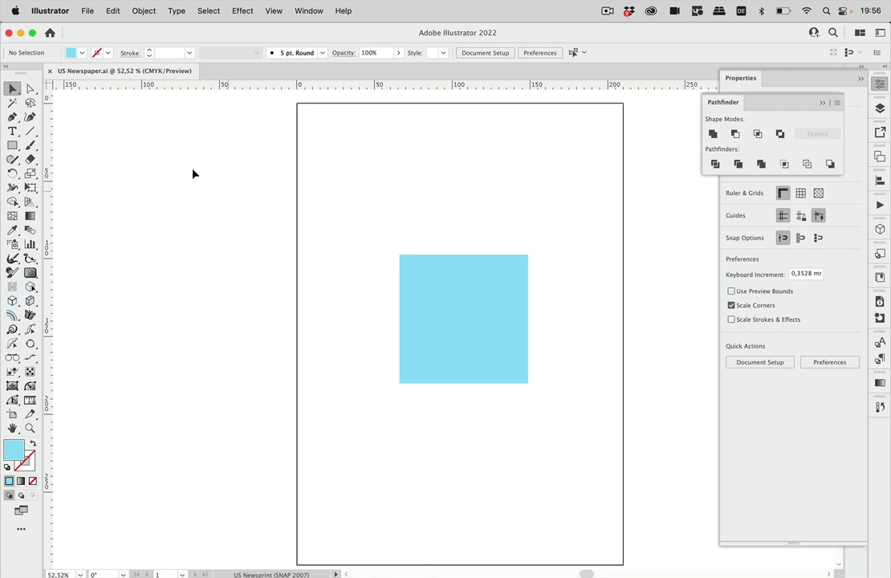
left_click(111, 11)
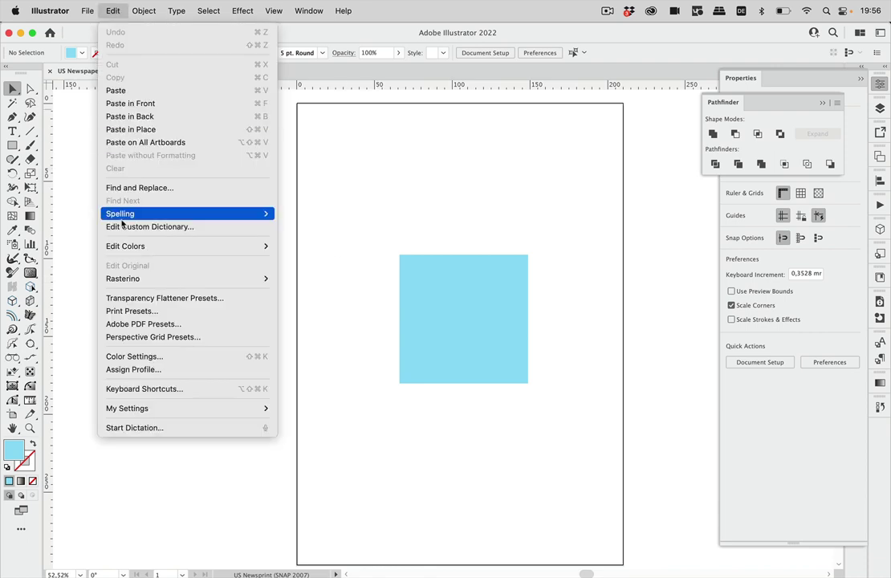
left_click(128, 356)
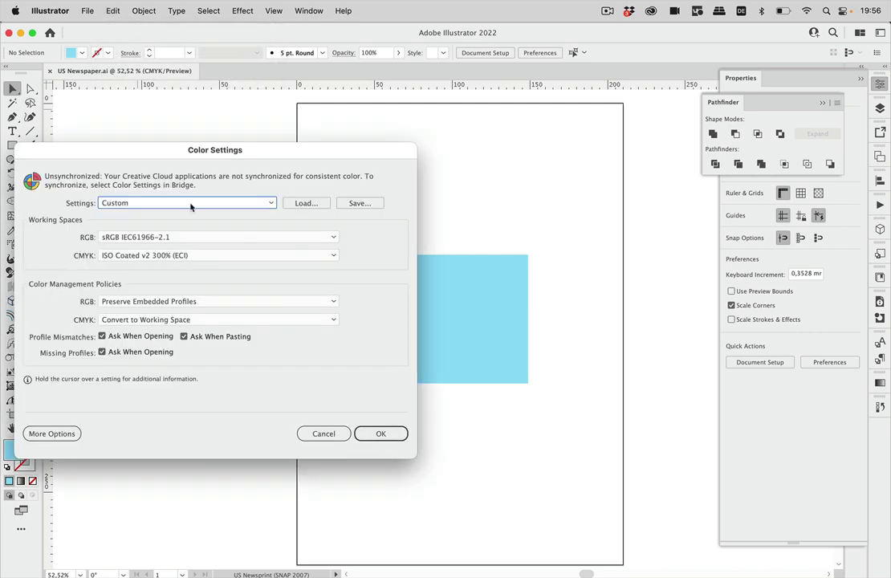
left_click_drag(205, 158, 464, 147)
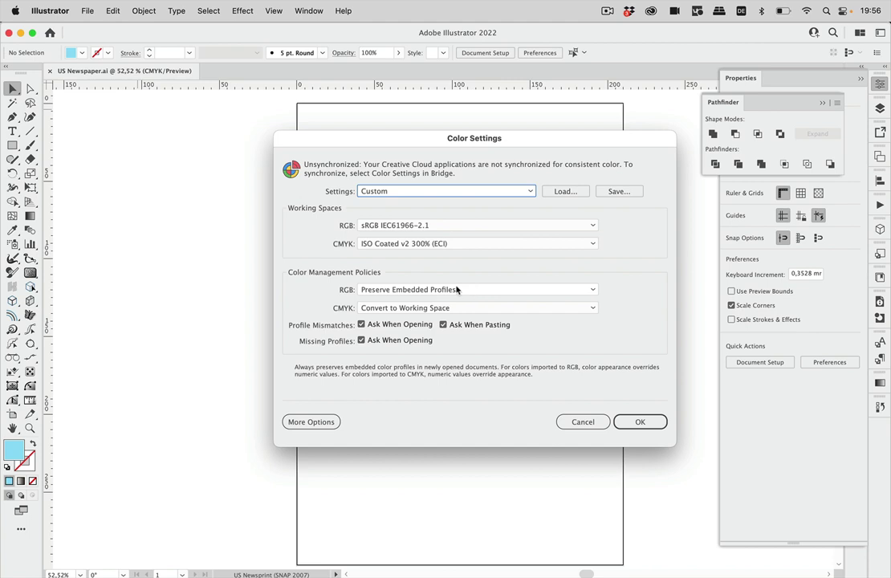
mouse_move(478, 308)
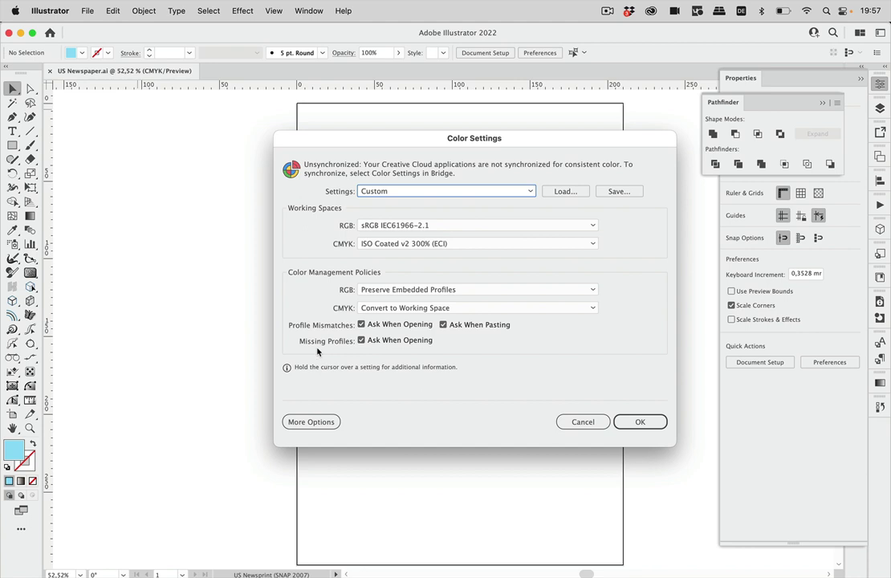
left_click(404, 309)
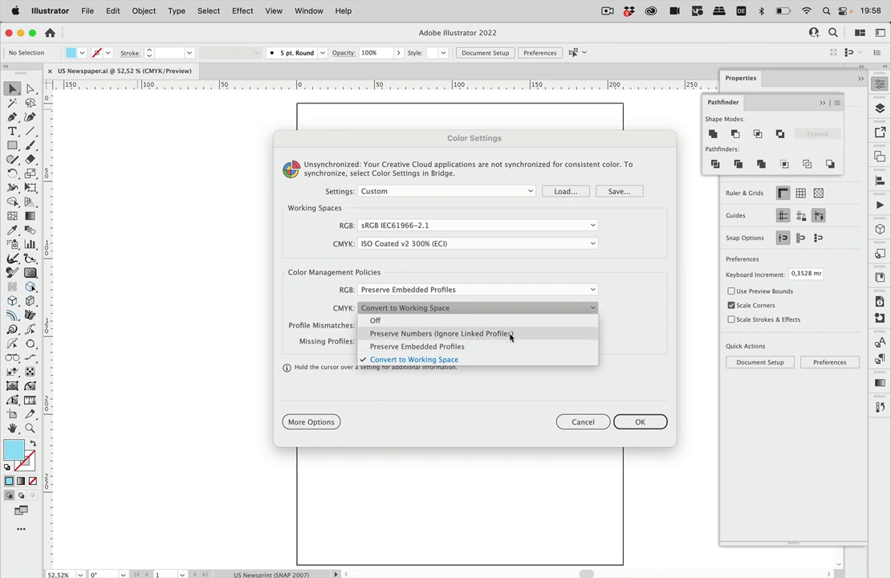
left_click(638, 322)
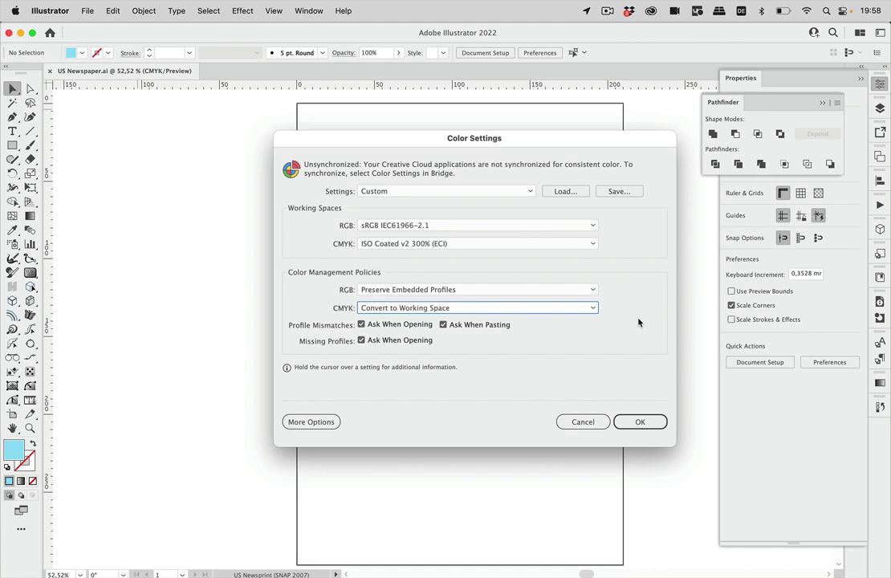
Step: Cancel Color Settings and check the cyan square's 34% cyan fill values
left_click(584, 422)
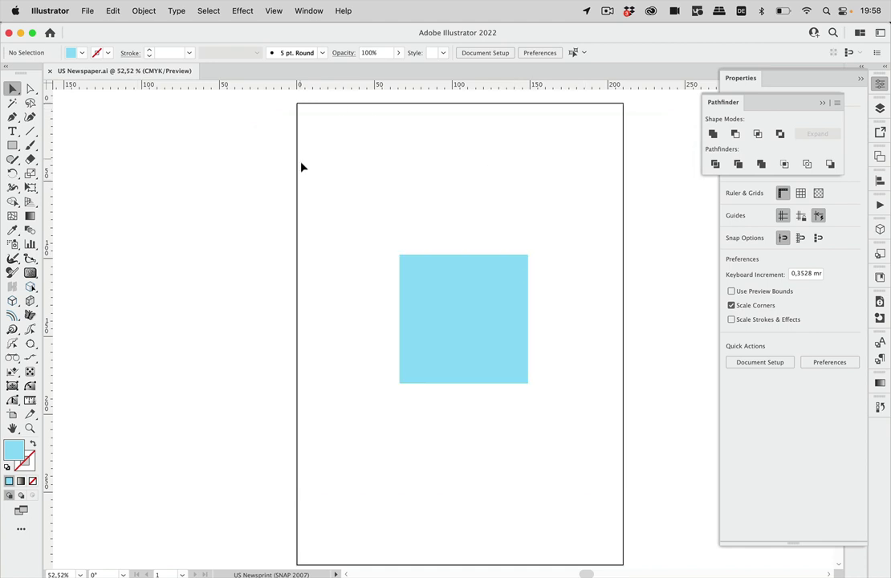
left_click(450, 326)
left_click(730, 207)
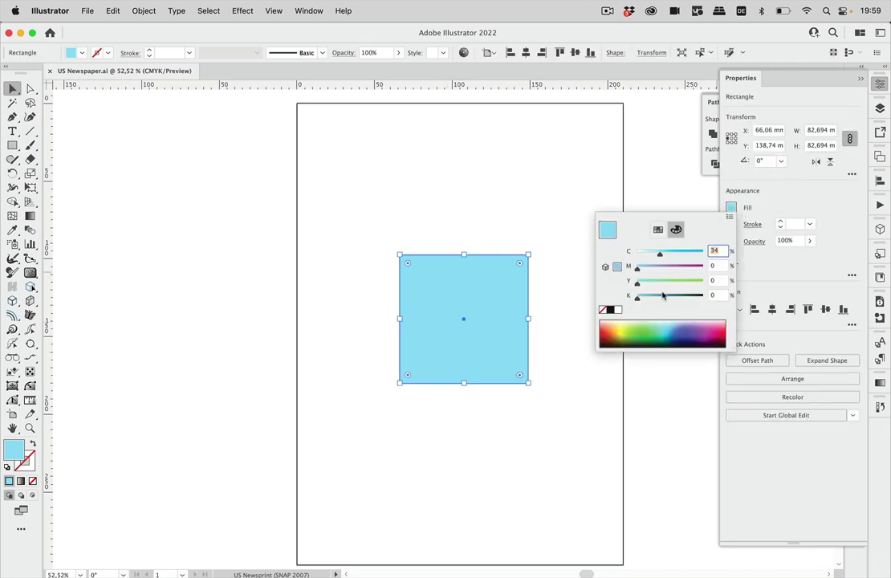
Step: Close the US Newspaper document and select US Newspaper.ai to reopen
key("super+w")
key("super+o")
left_click(369, 169)
Step: Open the selected US Newspaper.ai and get past the CMYK profile warning
left_click(630, 352)
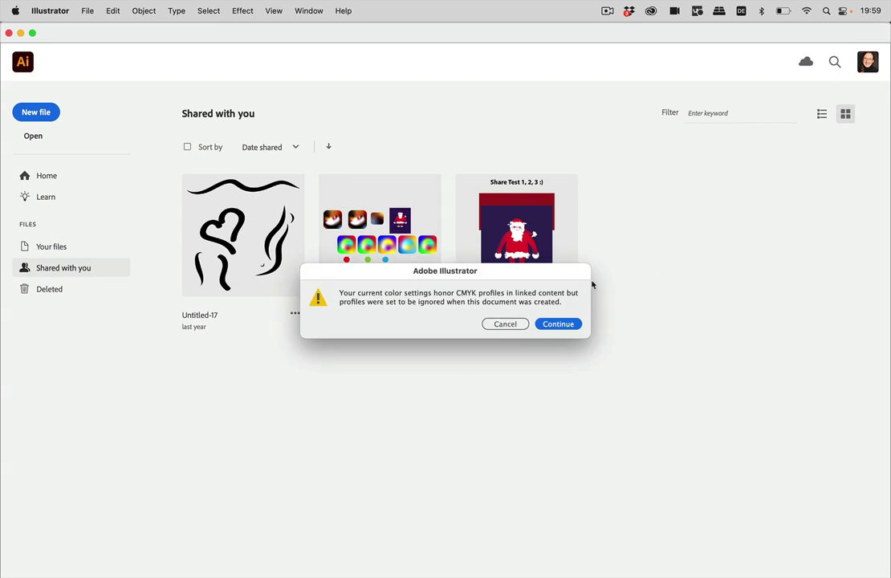
left_click(560, 324)
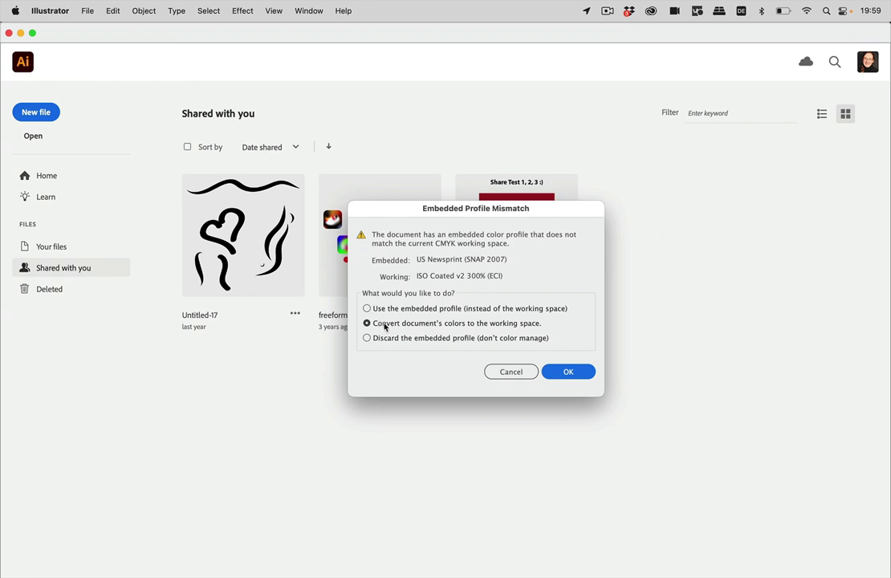
Step: Convert to ISO Coated v2 and read the square's fill: 42.97% cyan, 5.08% yellow
left_click(568, 373)
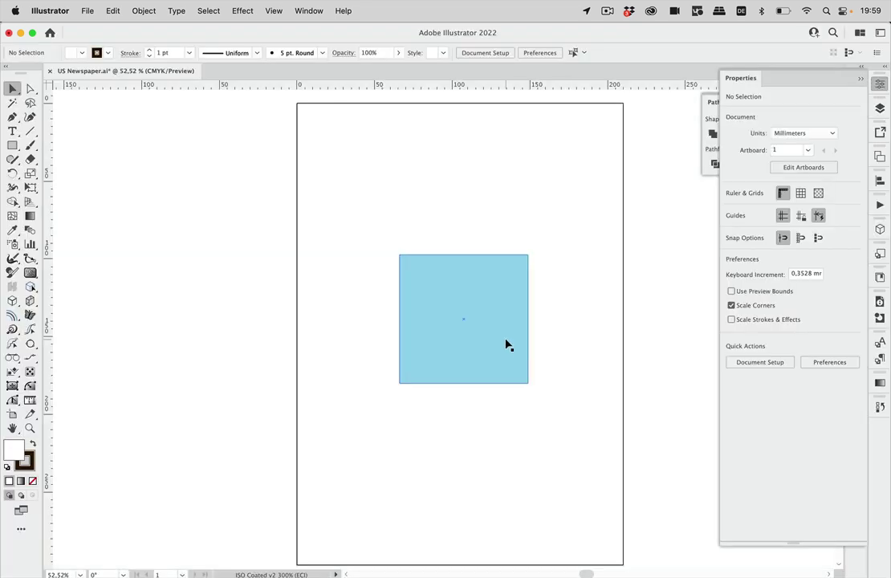
left_click(508, 345)
left_click(732, 209)
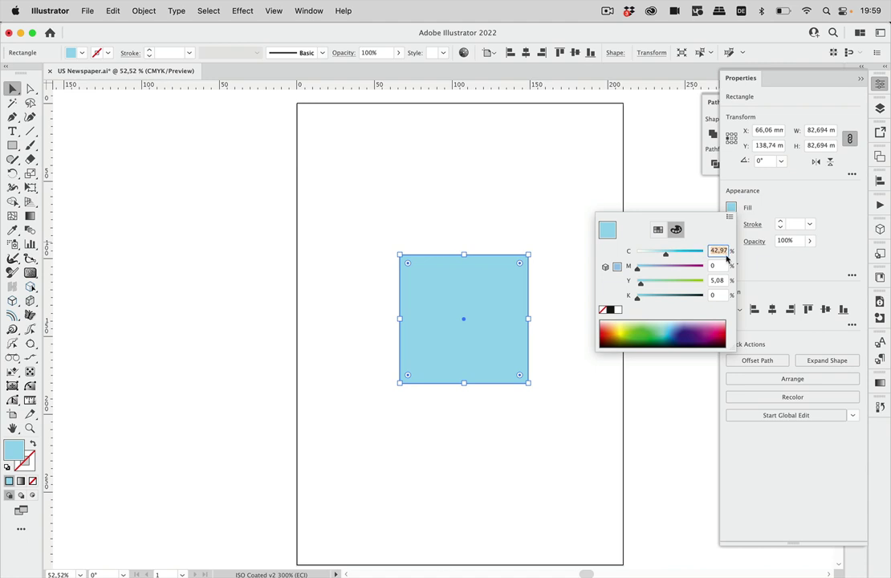
left_click(717, 281)
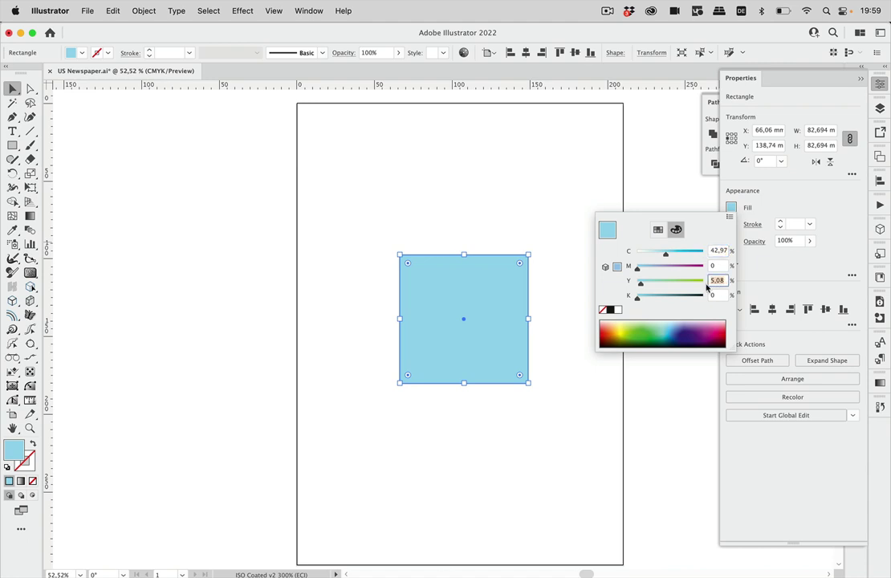